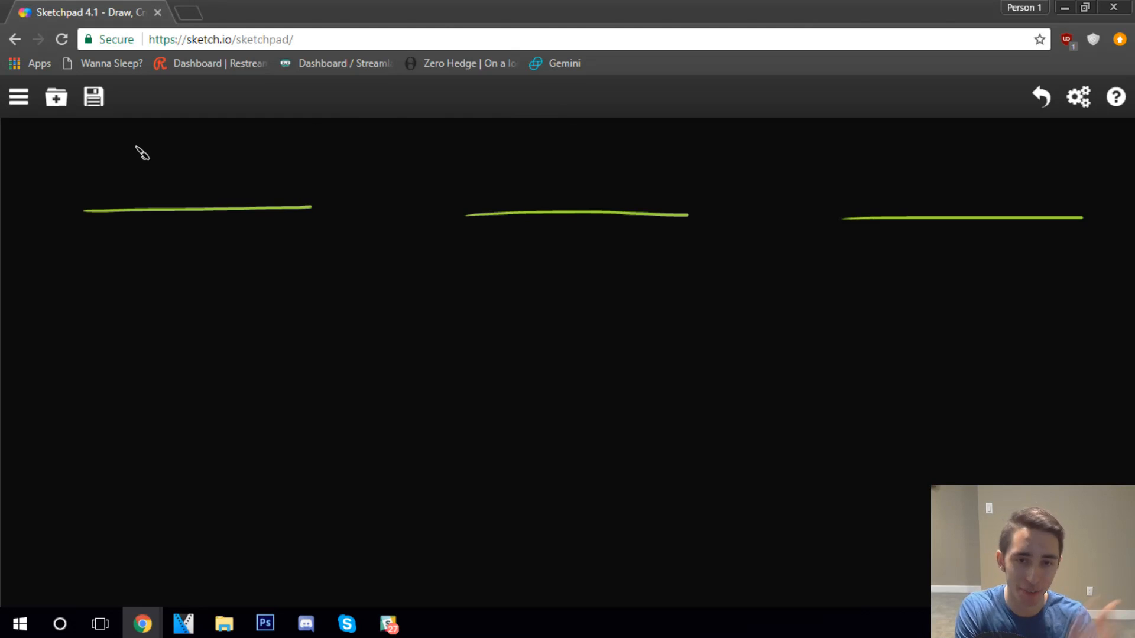
Step: Begin handwriting '1st' in green above the left heading line
mouse_move(165, 137)
mouse_down()
mouse_move(170, 190)
mouse_move(211, 163)
mouse_move(220, 194)
mouse_move(237, 181)
mouse_up()
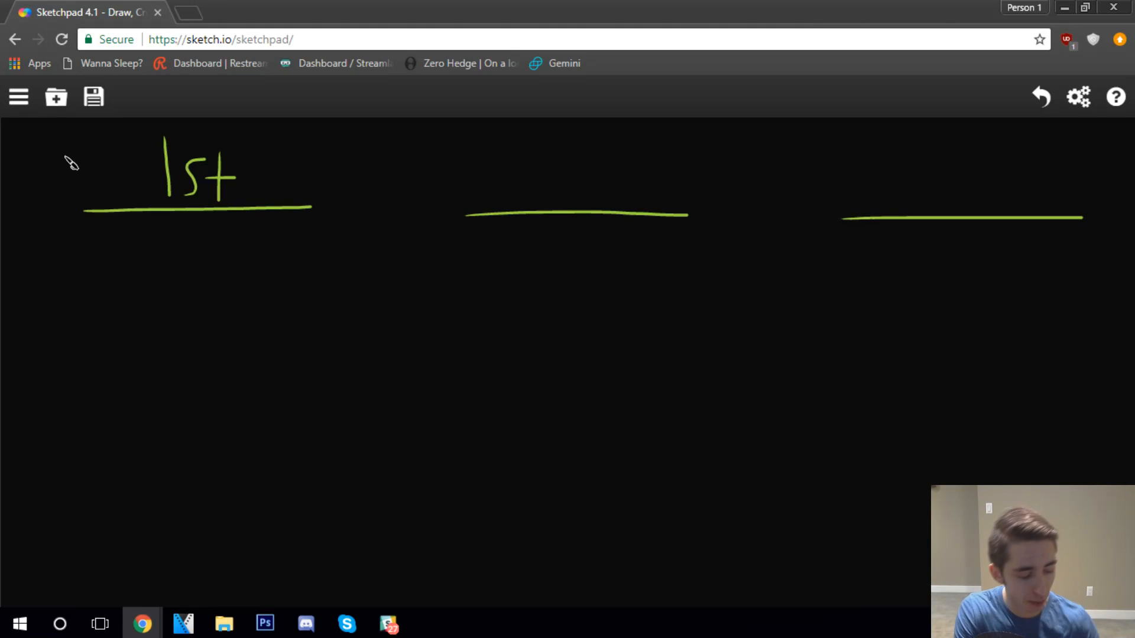
Step: Paste the Bitcoin logo under 1st and remove the leftover empty placeholder box
key(ctrl+v)
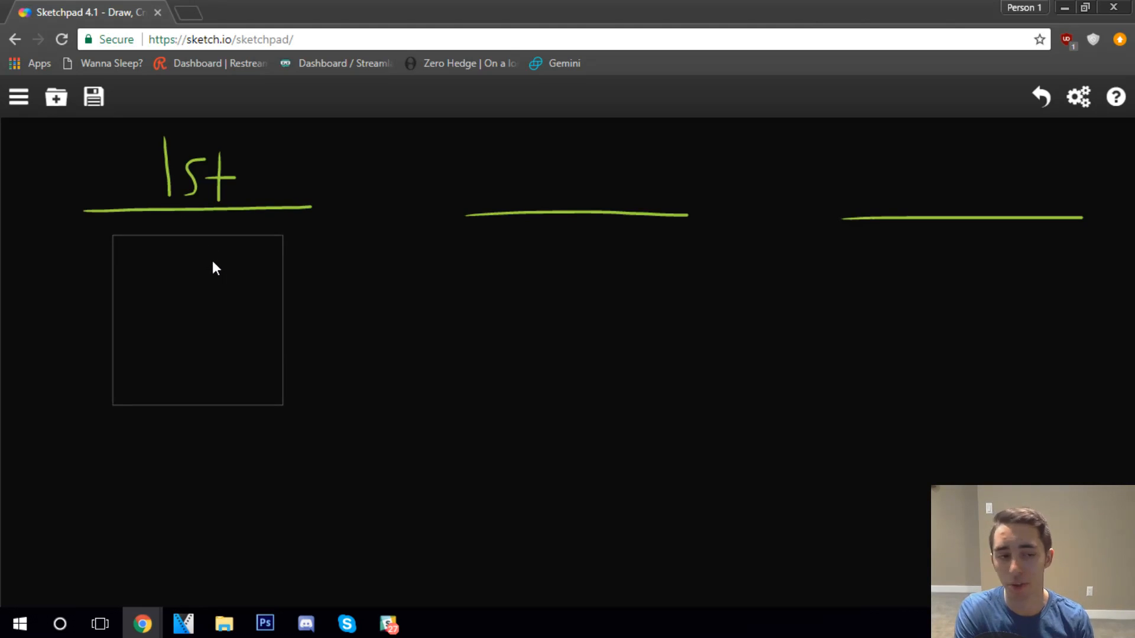
mouse_move(212, 265)
mouse_down()
mouse_move(177, 330)
mouse_move(36, 333)
mouse_up()
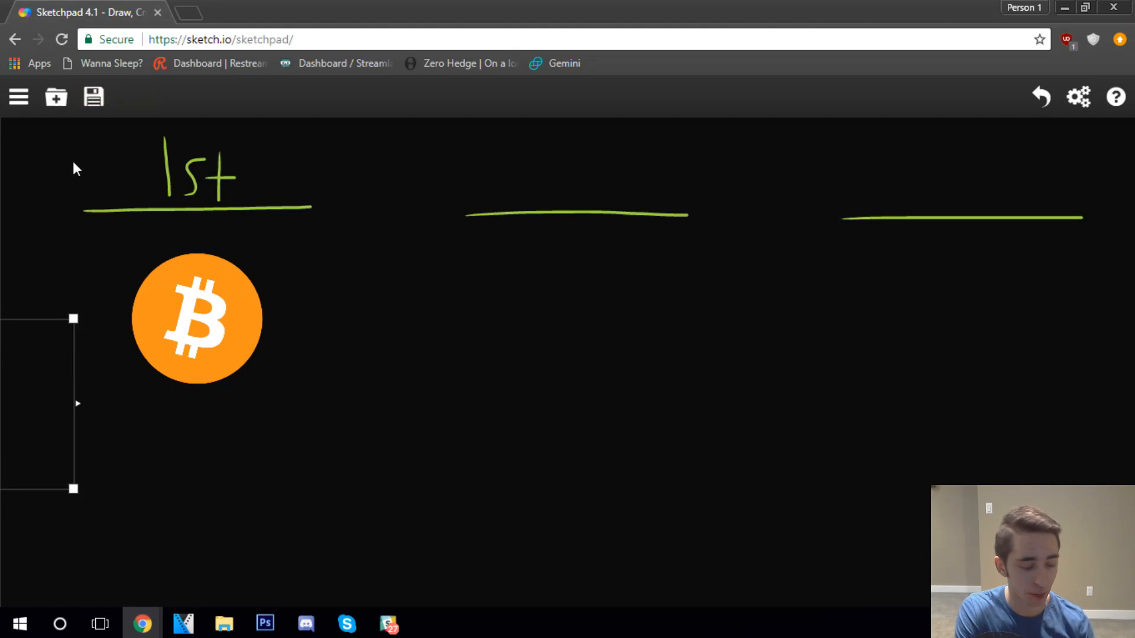
key(Delete)
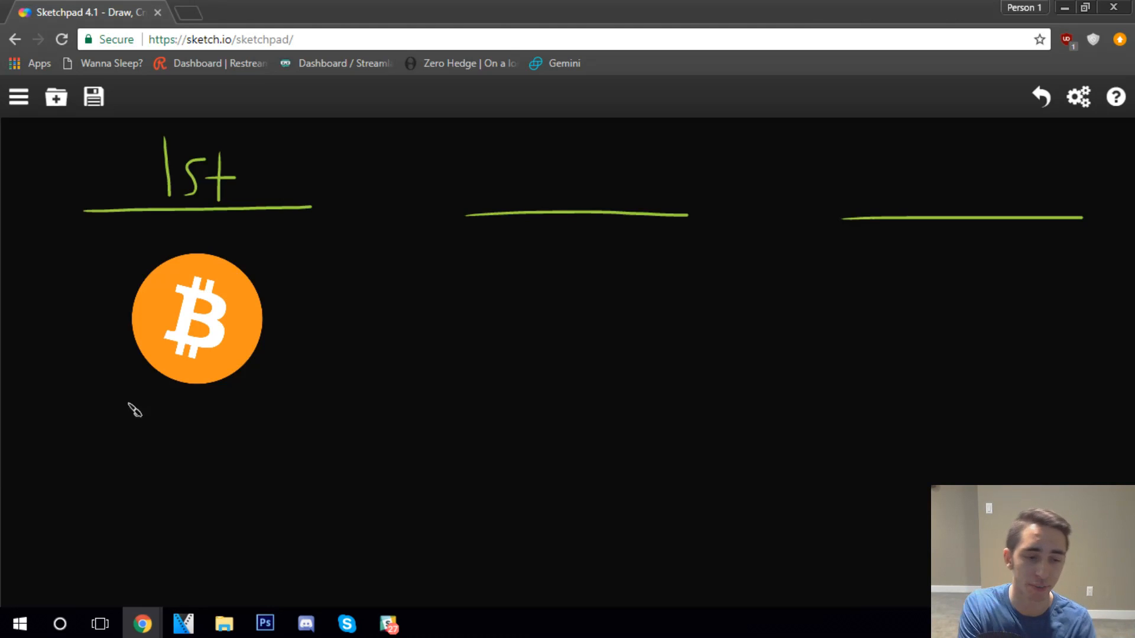
Step: Handwrite 'P2P' in green below the Bitcoin logo
drag(146, 403, 155, 455)
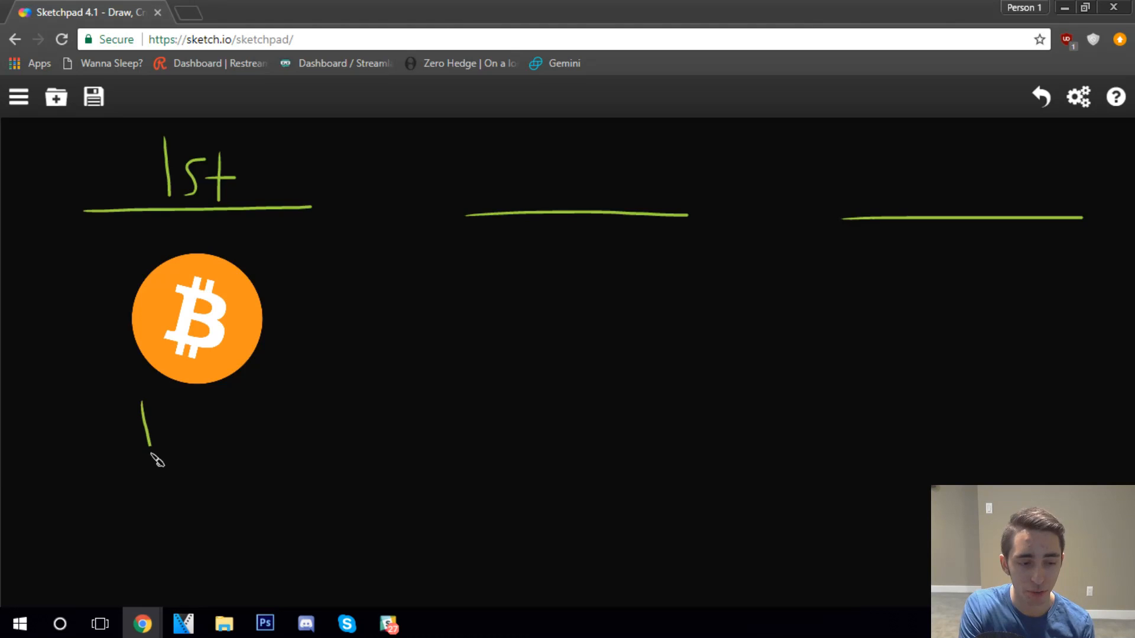
mouse_move(149, 408)
mouse_down()
mouse_move(158, 433)
mouse_move(221, 451)
mouse_up()
drag(232, 403, 238, 448)
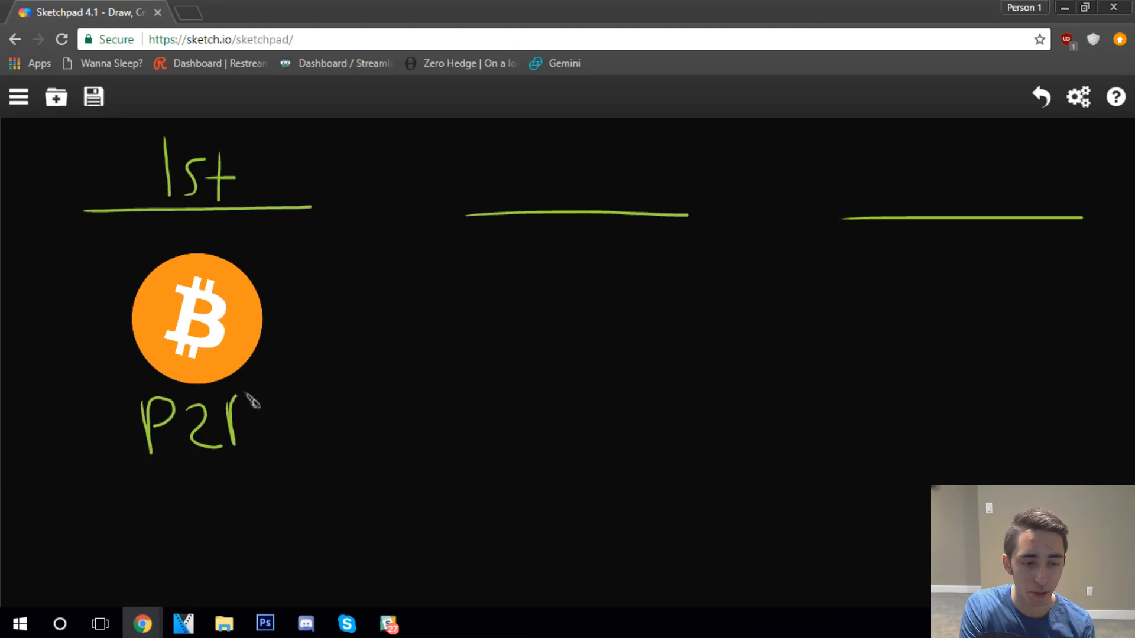
drag(234, 404, 236, 425)
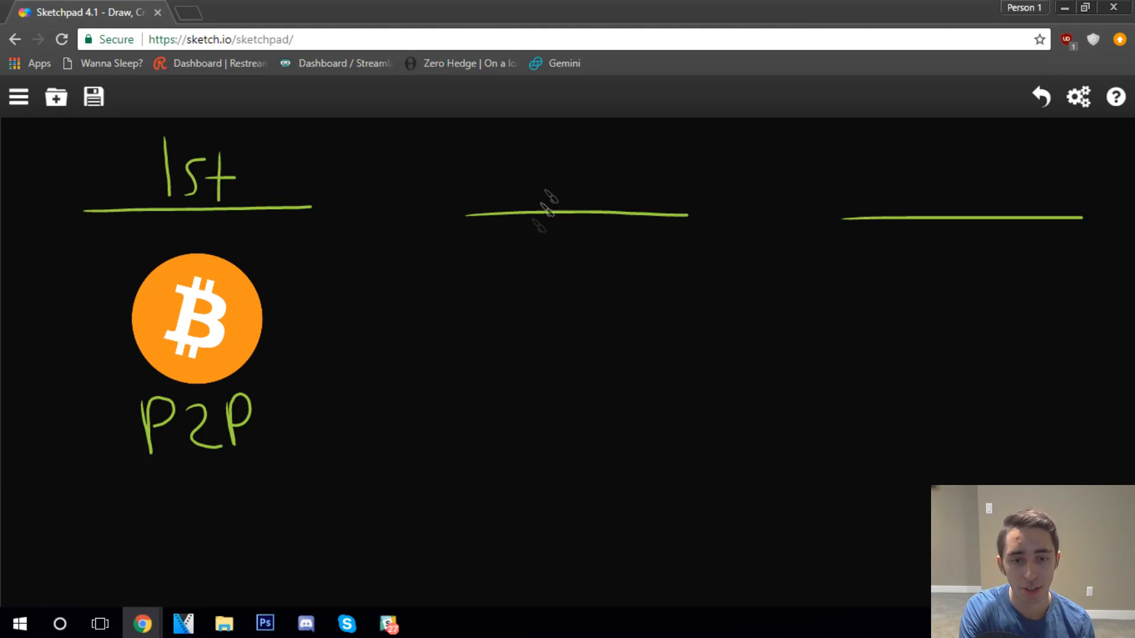
Step: Handwrite '2nd' in green above the middle heading line
mouse_move(512, 156)
mouse_down()
mouse_move(550, 191)
mouse_move(596, 168)
mouse_move(607, 191)
mouse_up()
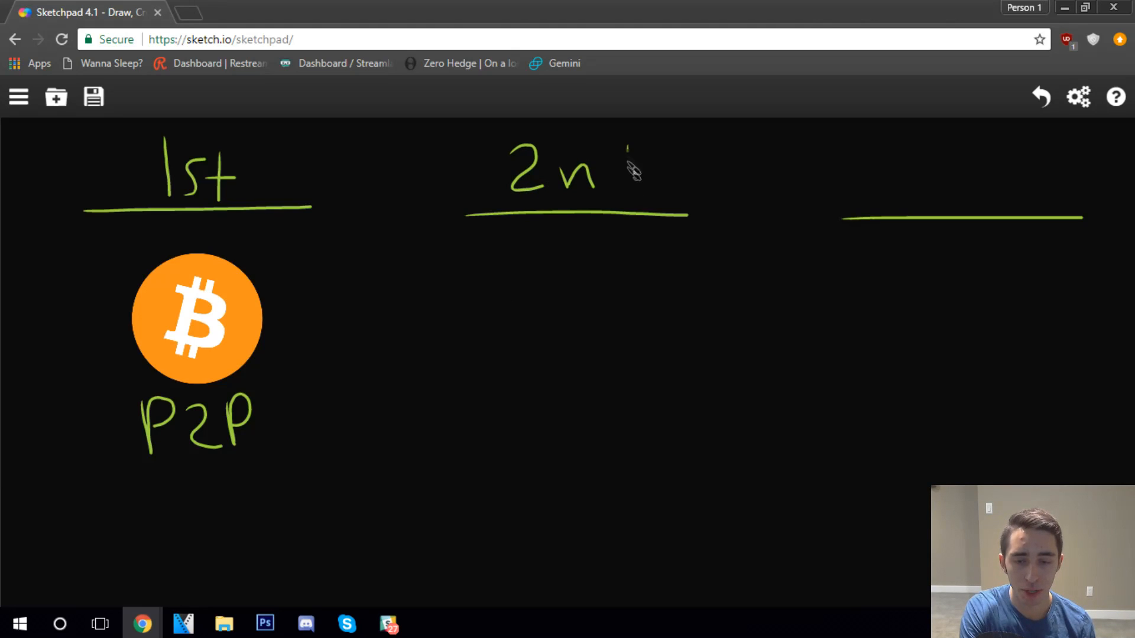
mouse_move(631, 147)
mouse_down()
mouse_move(611, 182)
mouse_move(637, 185)
mouse_up()
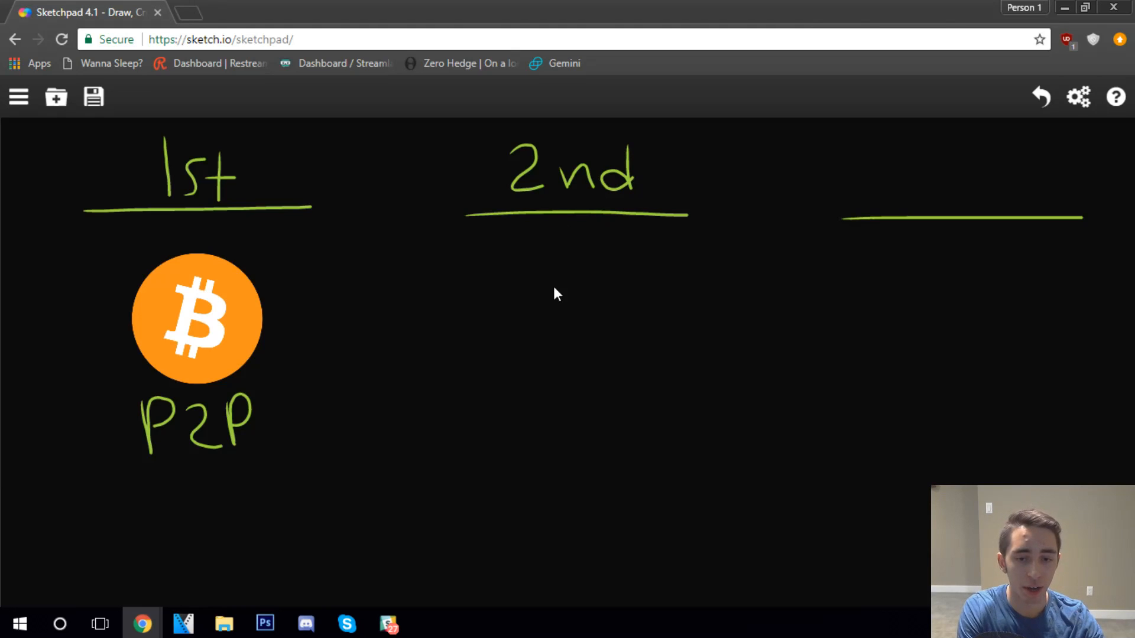
Step: Paste the Ethereum logo under 2nd and remove the leftover empty placeholder box
key(ctrl+v)
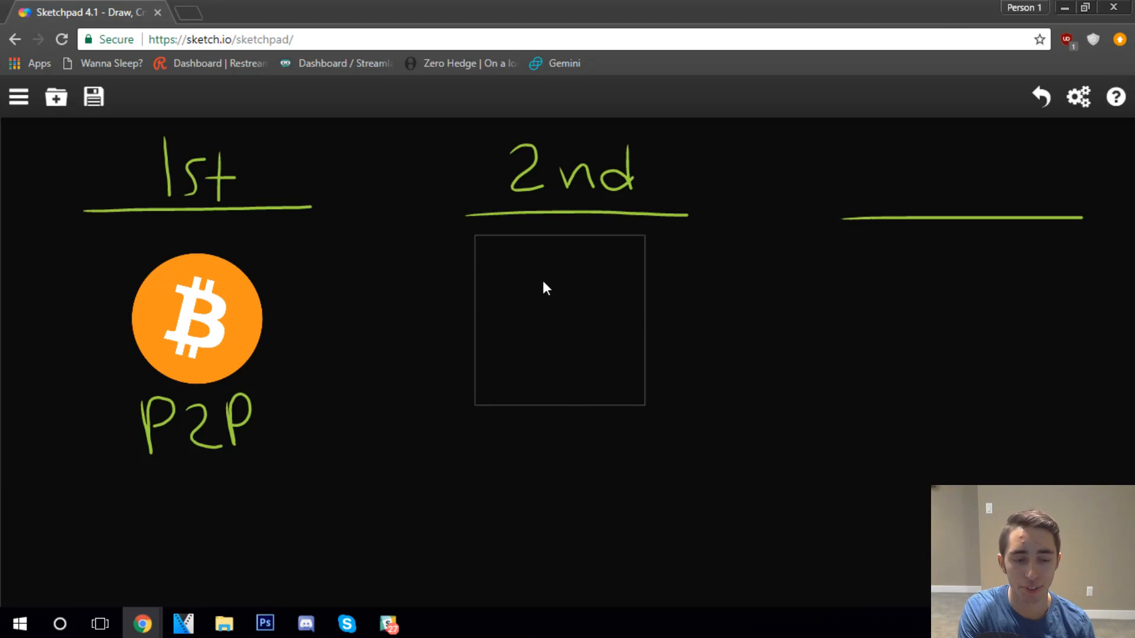
drag(542, 280, 319, 521)
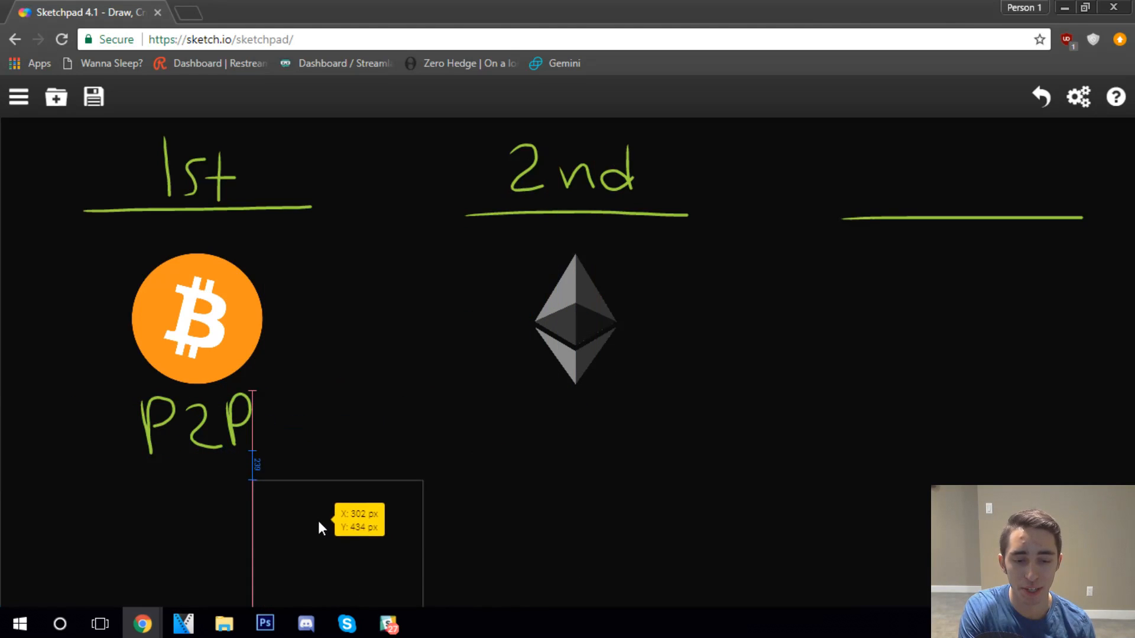
drag(319, 521, 319, 523)
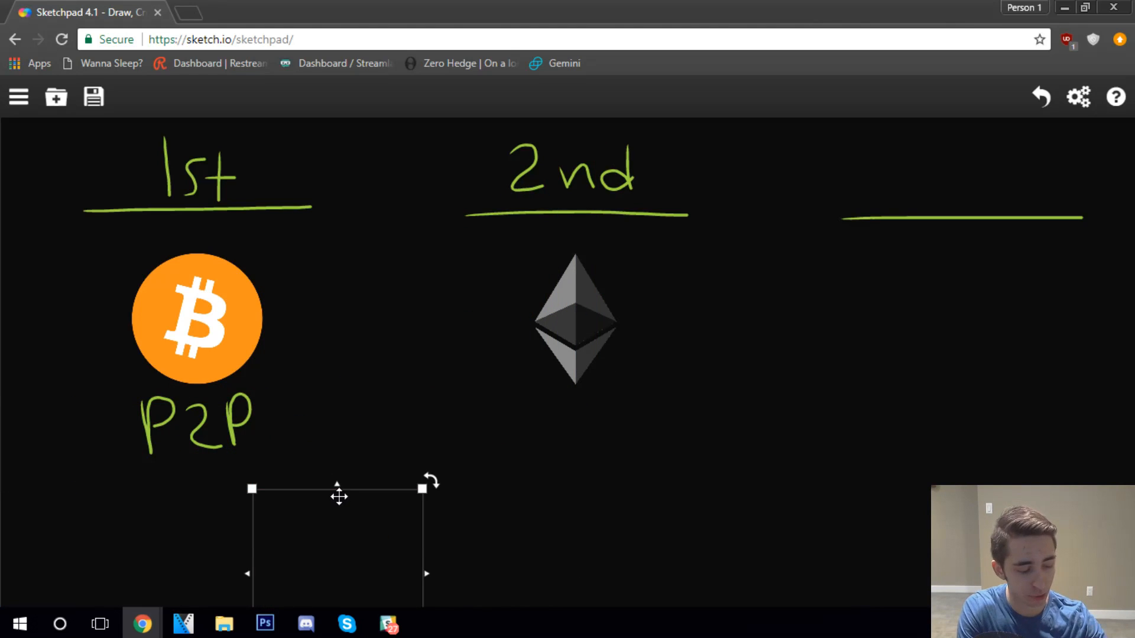
key(Delete)
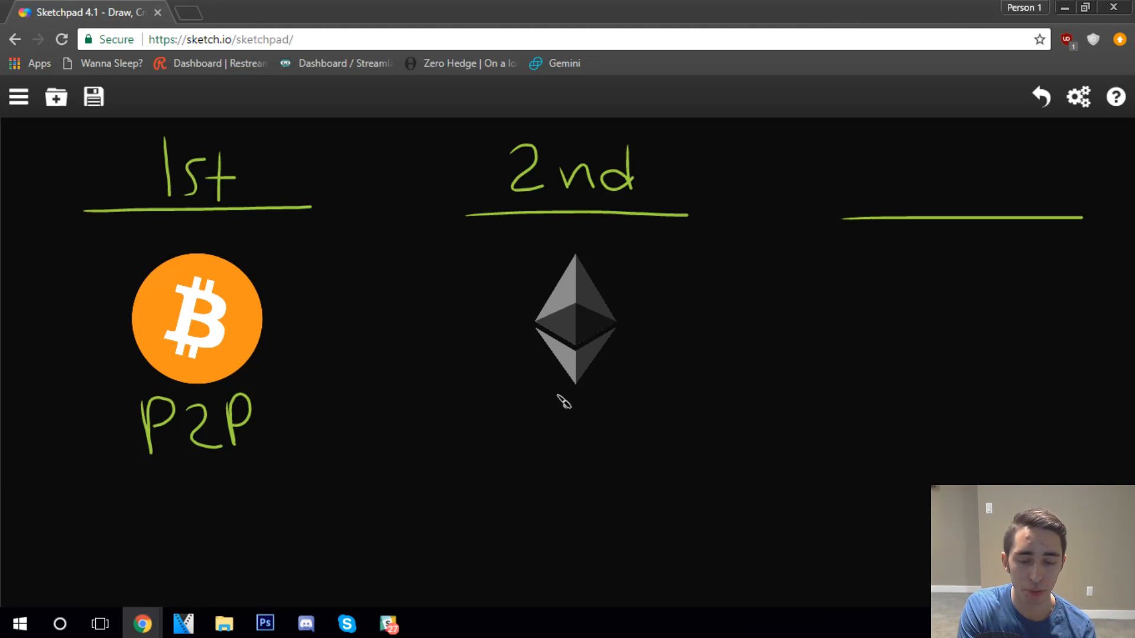
Step: Handwrite a bracketed '[C]' in green below the Ethereum logo
mouse_move(558, 395)
mouse_down()
mouse_move(529, 399)
mouse_move(533, 460)
mouse_move(576, 457)
mouse_up()
mouse_move(592, 413)
mouse_down()
mouse_move(564, 432)
mouse_move(592, 432)
mouse_move(621, 404)
mouse_move(628, 443)
mouse_move(603, 458)
mouse_up()
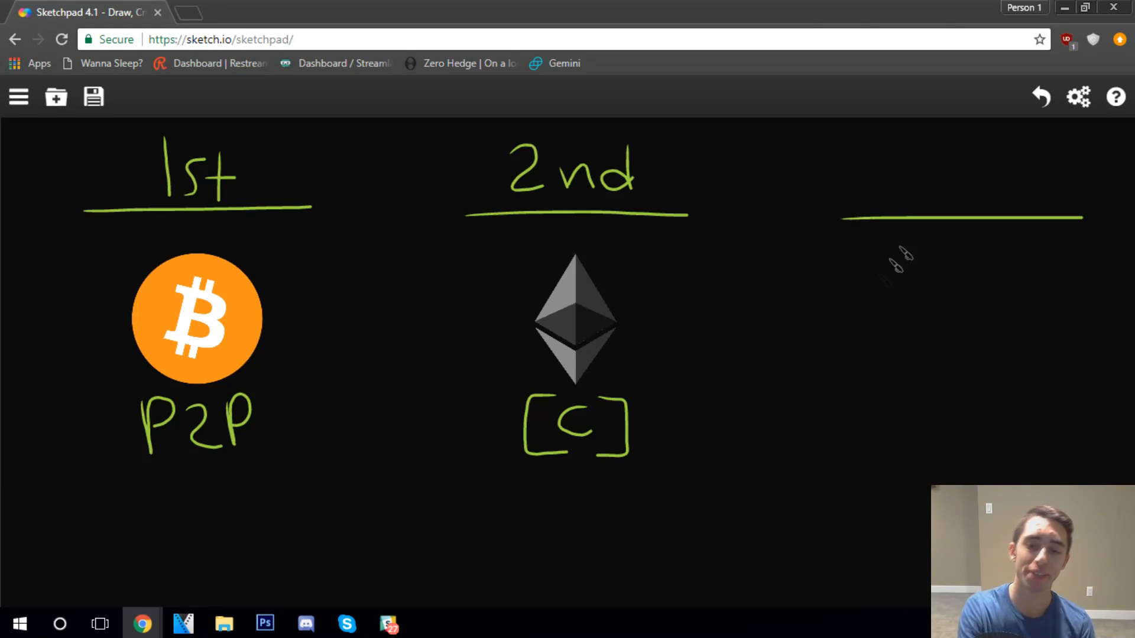
Step: Handwrite '3rd' above the right line and start the G of 'Gov' beneath it
mouse_move(901, 153)
mouse_down()
mouse_move(941, 188)
mouse_move(921, 208)
mouse_move(959, 206)
mouse_move(977, 179)
mouse_move(997, 208)
mouse_up()
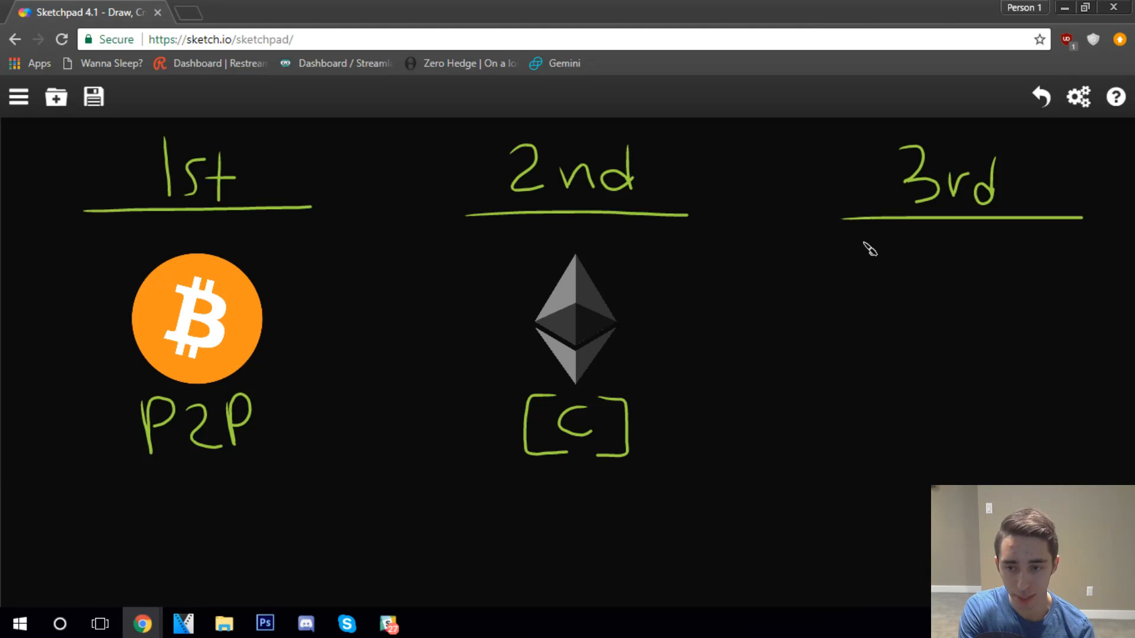
mouse_move(891, 244)
mouse_down()
mouse_move(869, 271)
mouse_move(964, 266)
mouse_up()
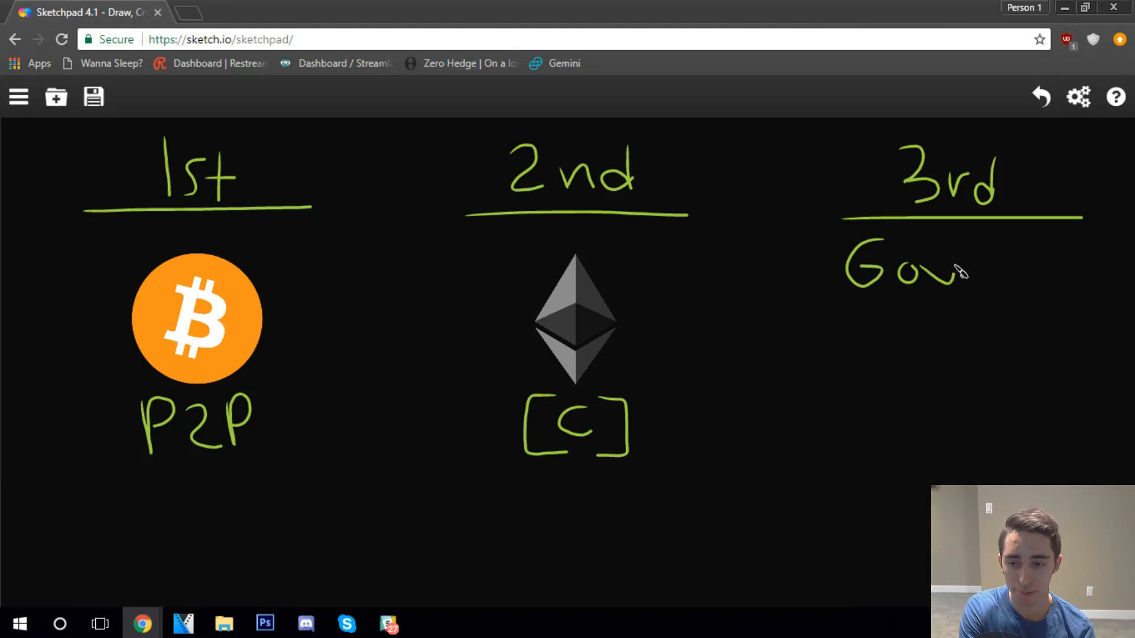
Step: Add the period to 'Gov.', underline it, and start the S of 'Scale' below
click(980, 280)
drag(848, 303, 1017, 313)
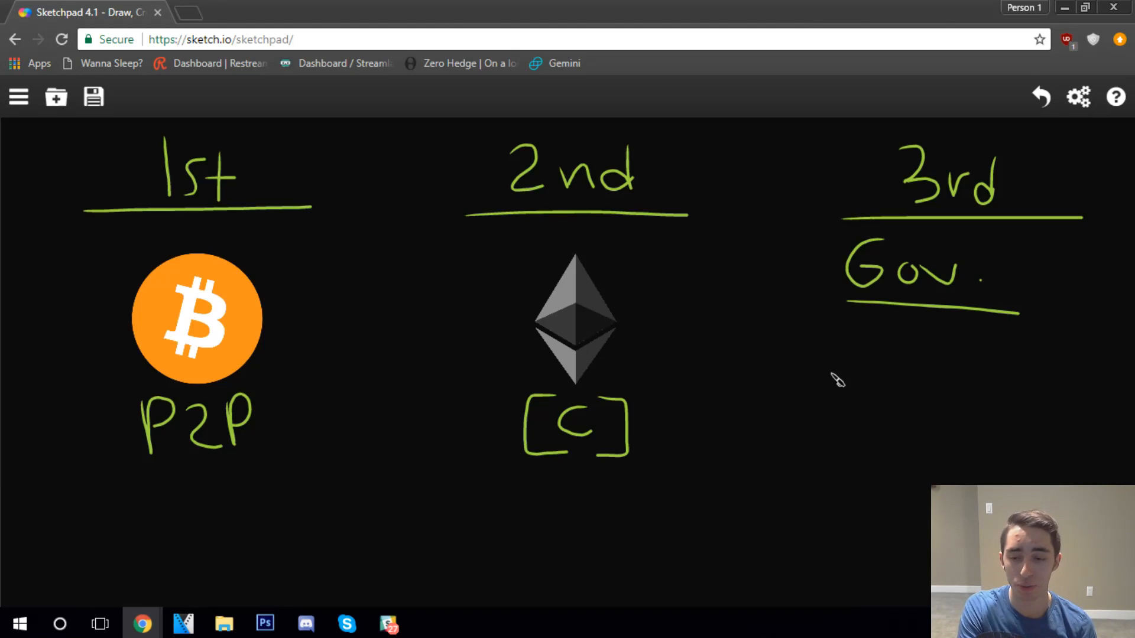
mouse_move(865, 330)
mouse_down()
mouse_move(890, 330)
mouse_move(918, 377)
mouse_move(937, 357)
mouse_move(947, 373)
mouse_up()
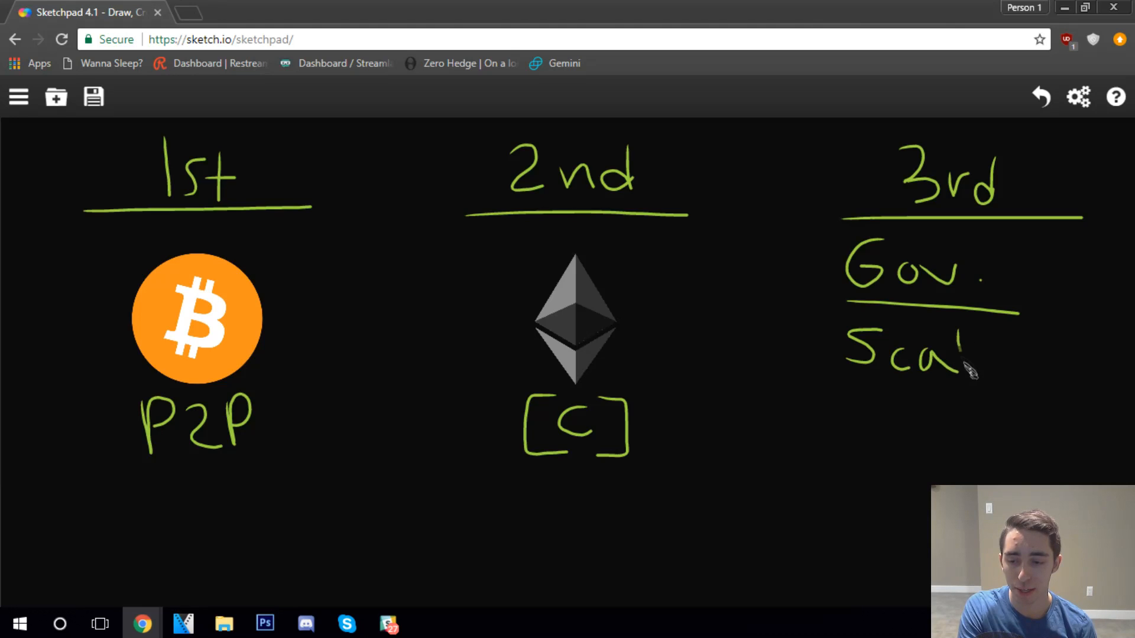
Step: Finish 'Scale' and handwrite 'inter.' below it in the third column
mouse_move(964, 335)
mouse_down()
mouse_move(971, 377)
mouse_move(1006, 368)
mouse_move(991, 371)
mouse_up()
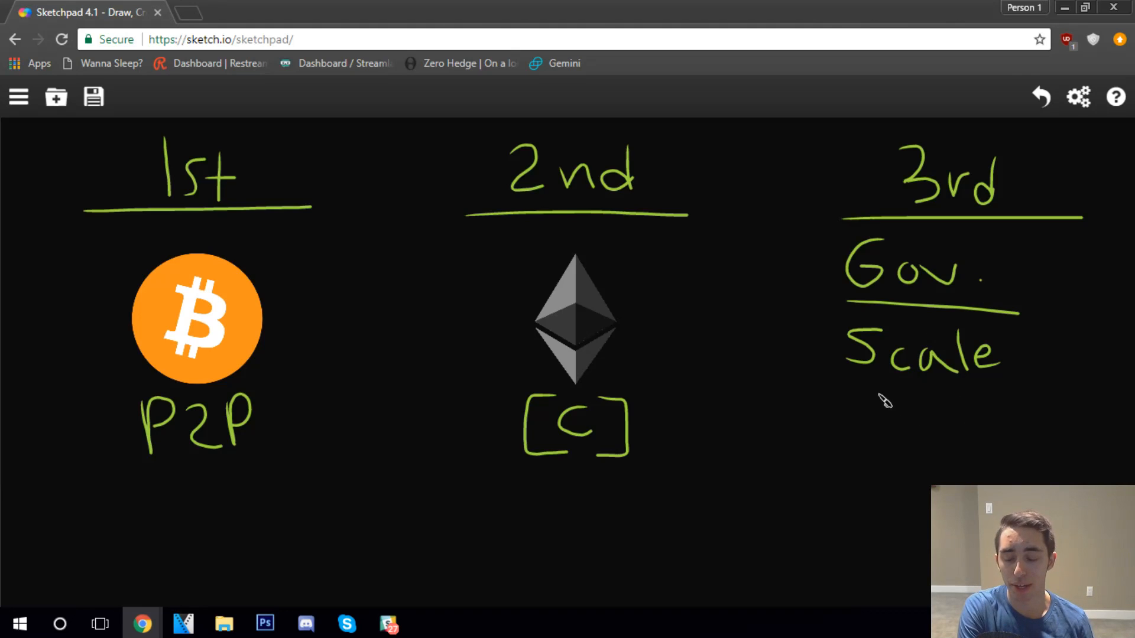
mouse_move(878, 396)
mouse_down()
mouse_move(883, 442)
mouse_move(927, 448)
mouse_move(947, 426)
mouse_move(966, 442)
mouse_up()
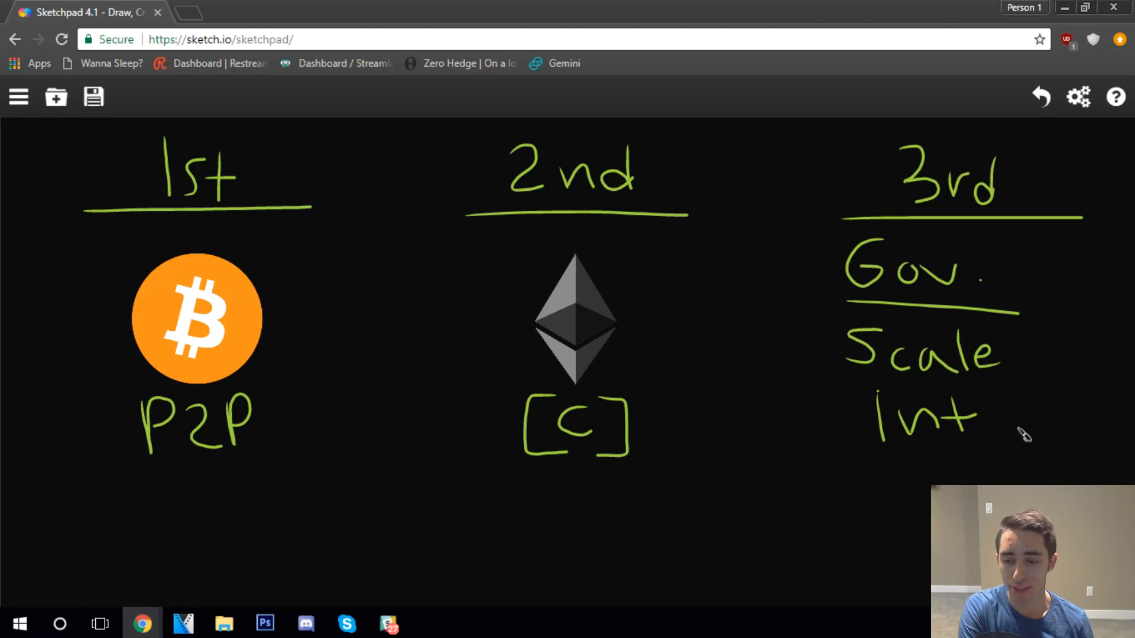
mouse_move(998, 430)
mouse_down()
mouse_move(1018, 436)
mouse_move(1051, 415)
mouse_up()
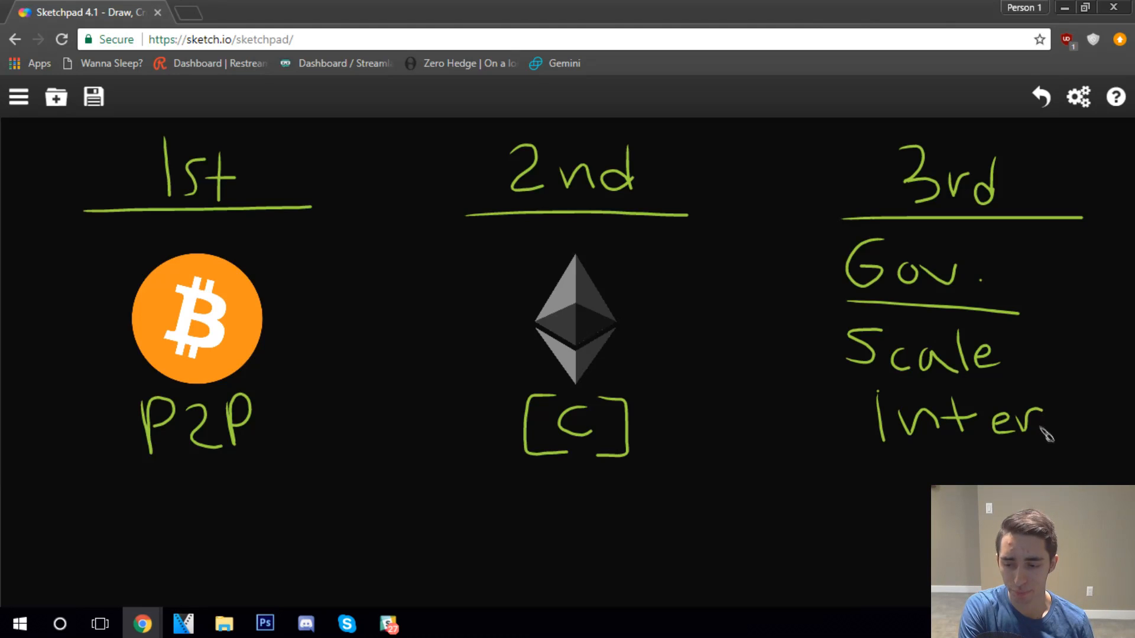
click(1045, 433)
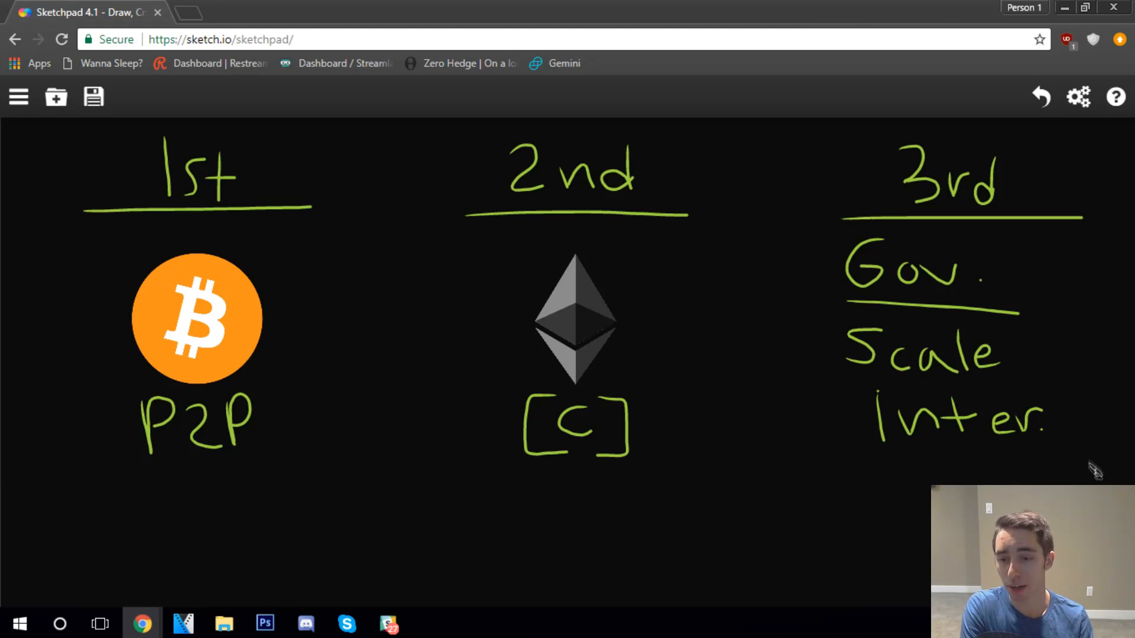
Step: Draw green ovals around 'Gov.', 'P2P' and '[C]', one per column
mouse_move(994, 251)
mouse_down()
mouse_move(1017, 299)
mouse_move(962, 244)
mouse_up()
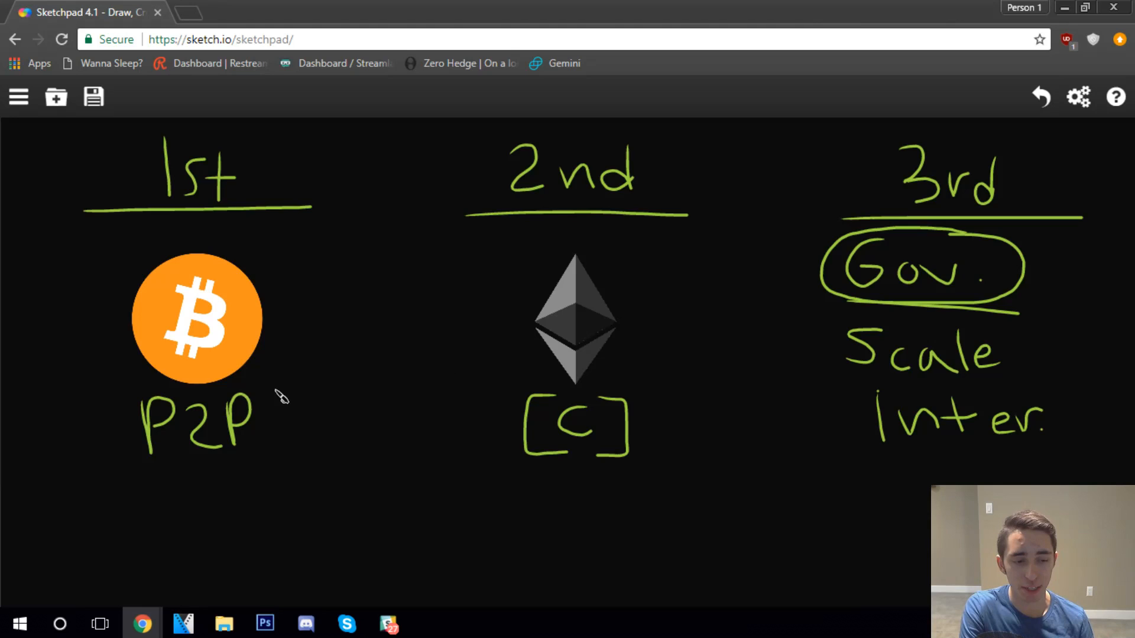
drag(279, 396, 282, 406)
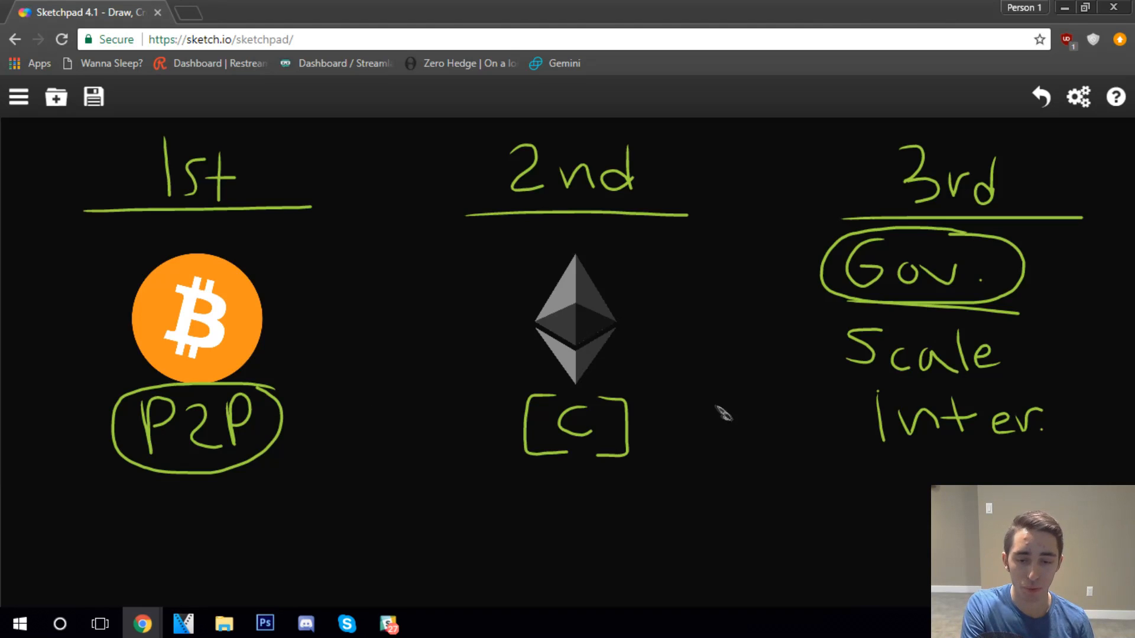
mouse_move(655, 391)
mouse_down()
mouse_move(590, 501)
mouse_move(652, 397)
mouse_up()
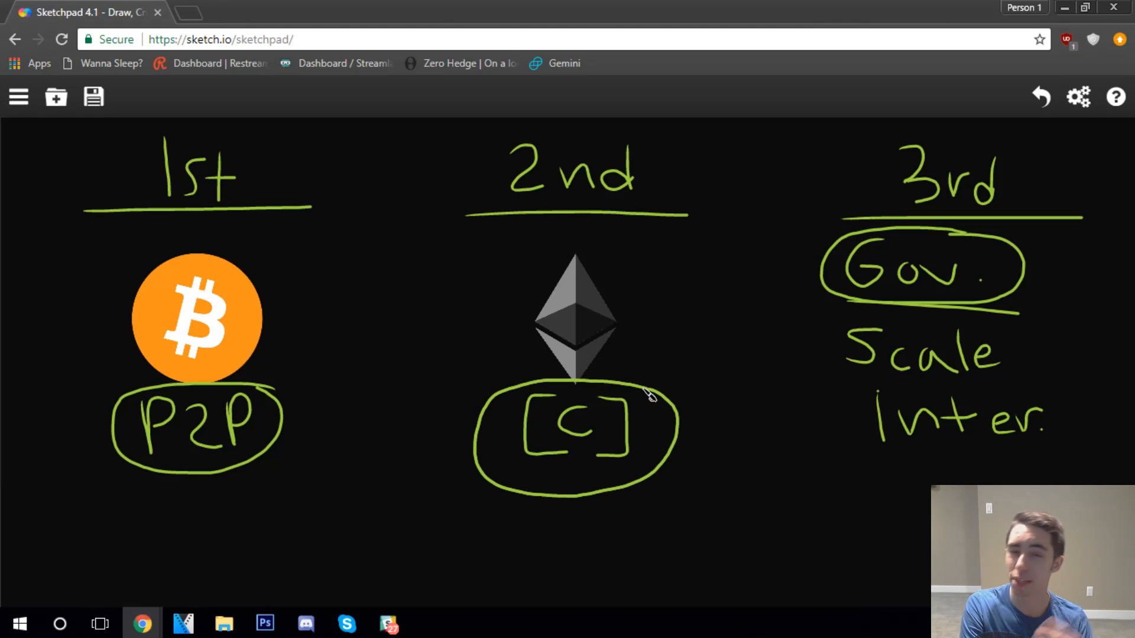